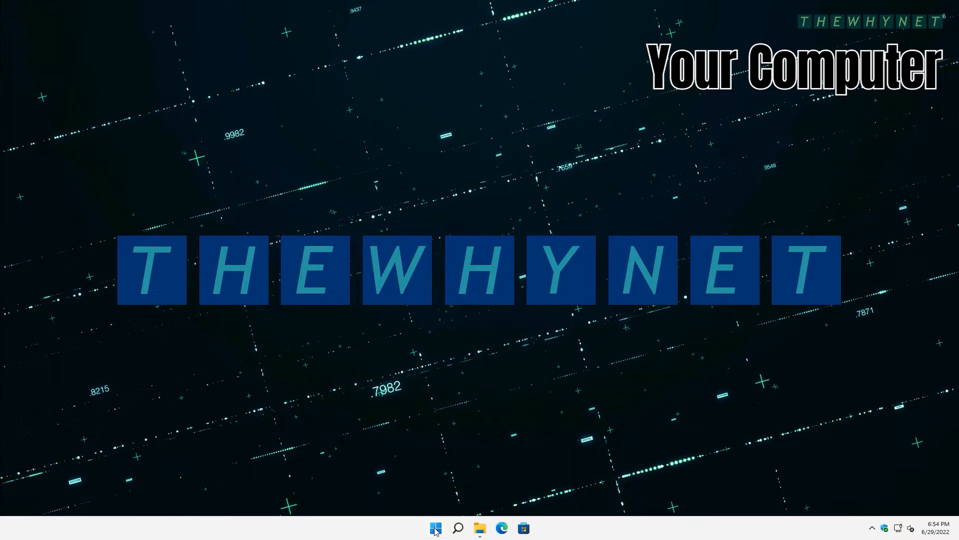
- Search the Start menu for 'quick' and launch Quick Assist
left_click(436, 529)
type("quick")
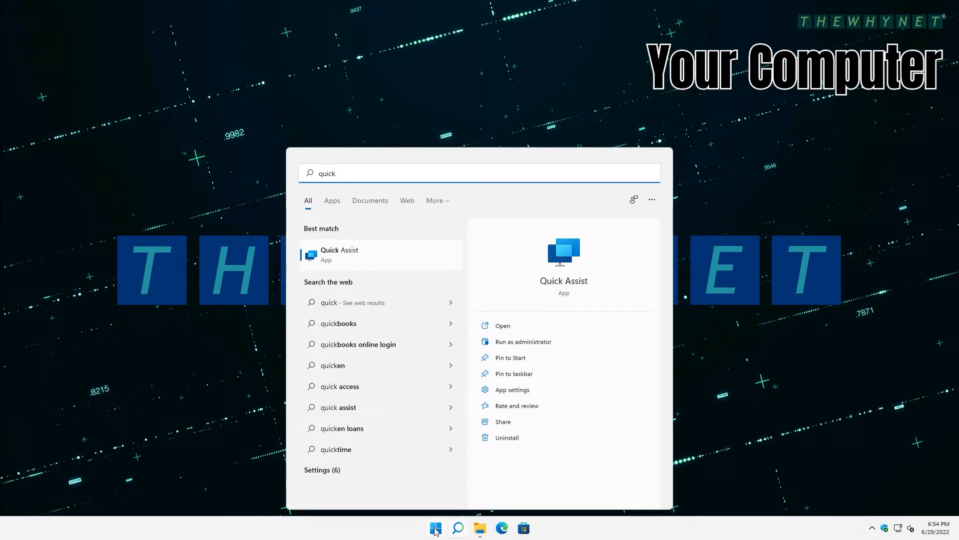
left_click(334, 253)
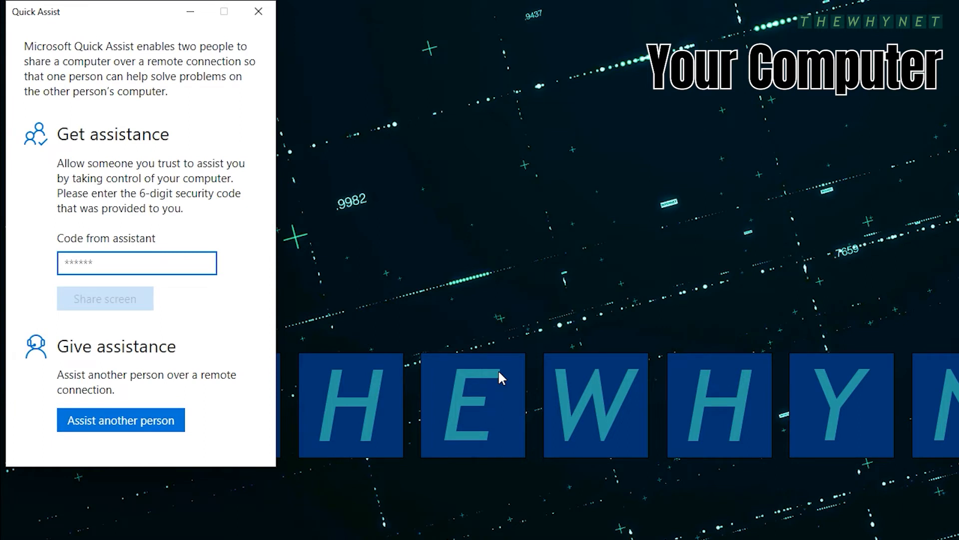
- Choose Assist another person and sign in with the helper's Microsoft account e-mail
left_click(144, 425)
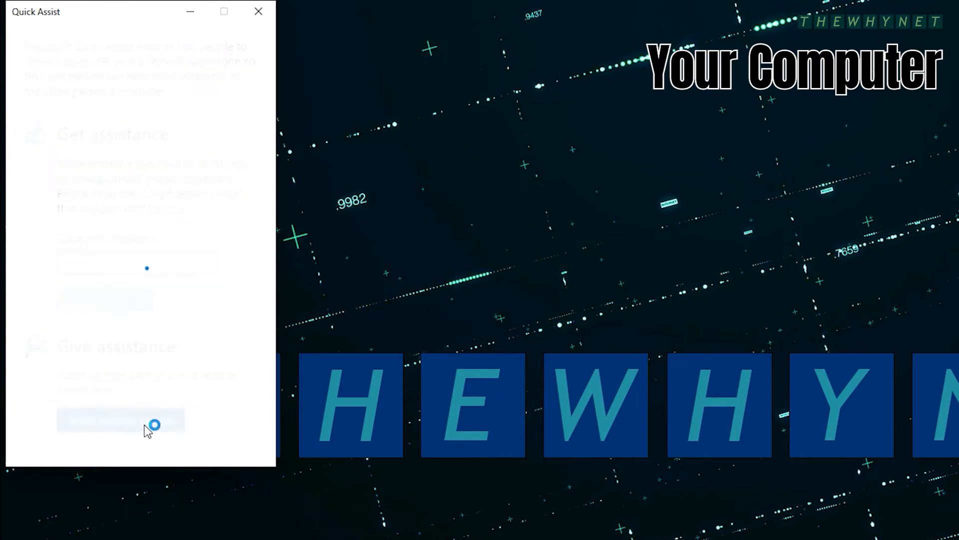
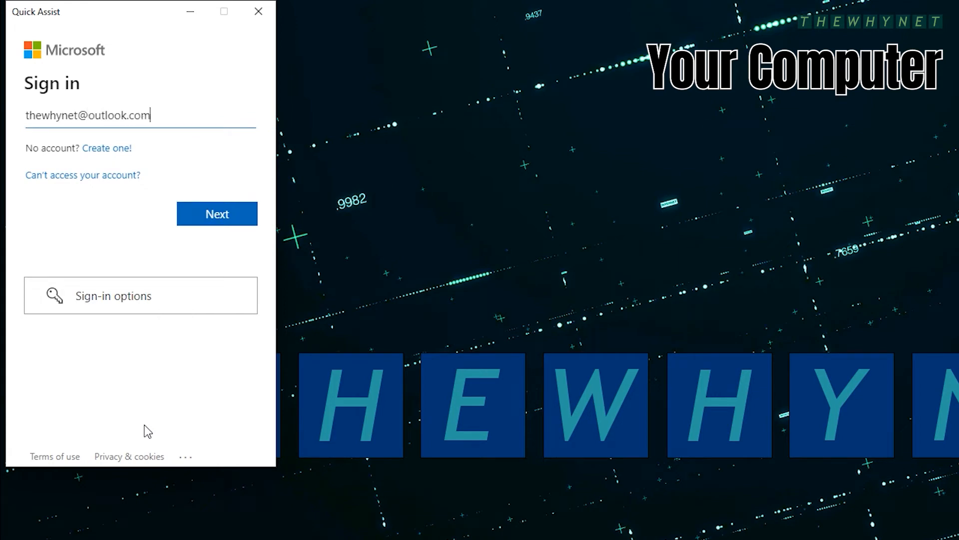
key("Return")
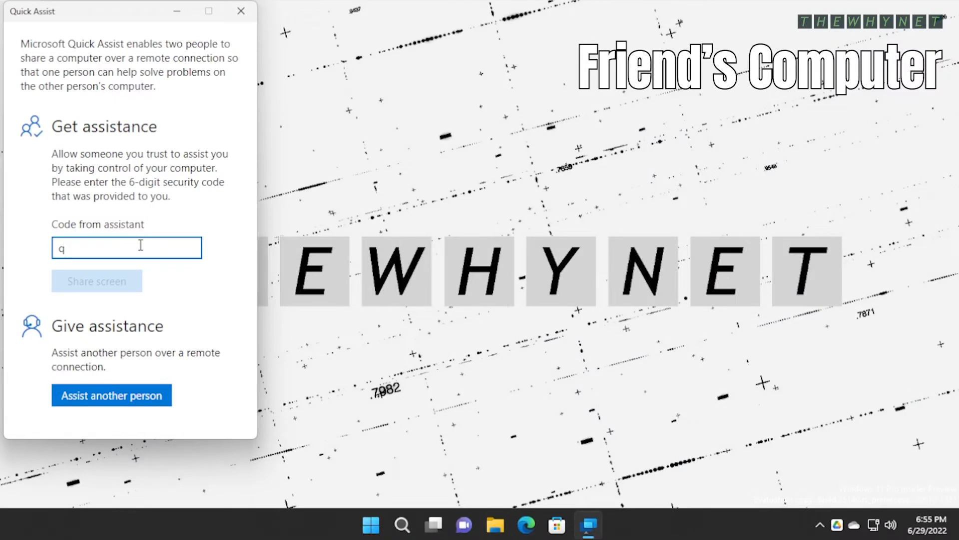
- On the friend's PC, enter the helper's 6-digit security code and share the screen
type("l5659")
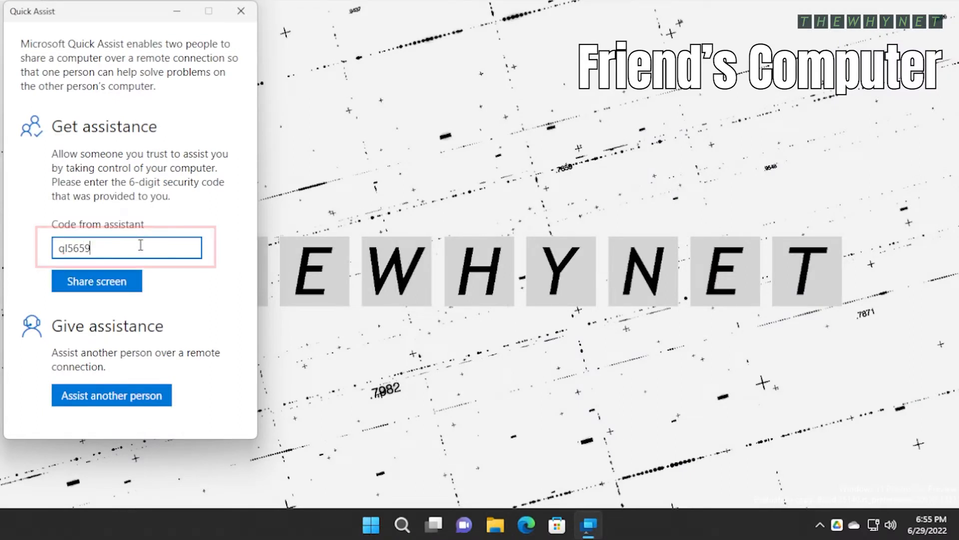
left_click(115, 282)
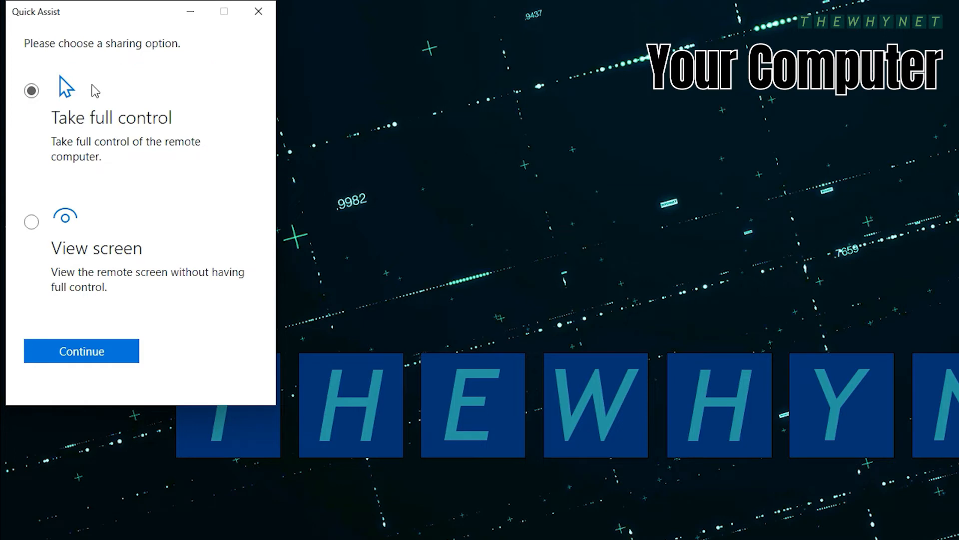
- Choose Take full control and, on the friend's PC, allow the helper access
left_click(89, 352)
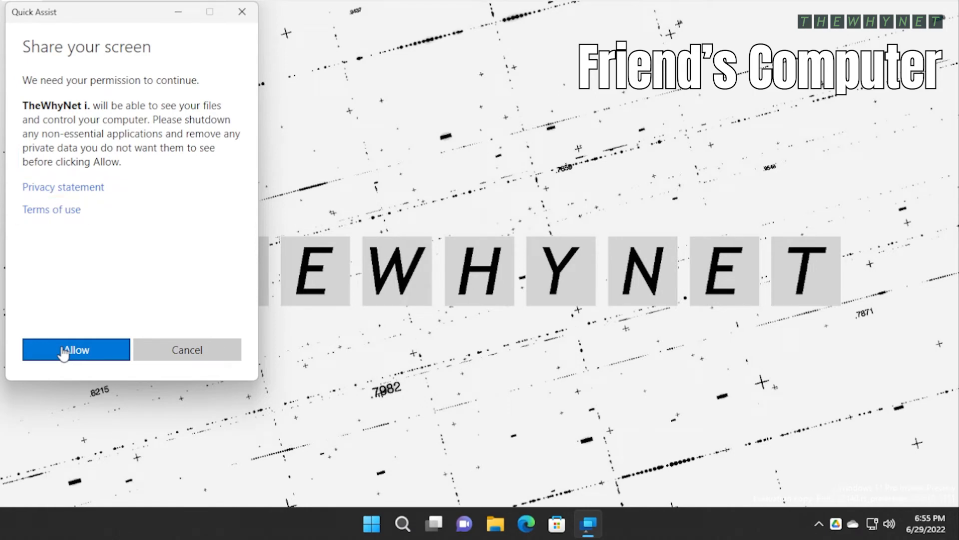
left_click(63, 350)
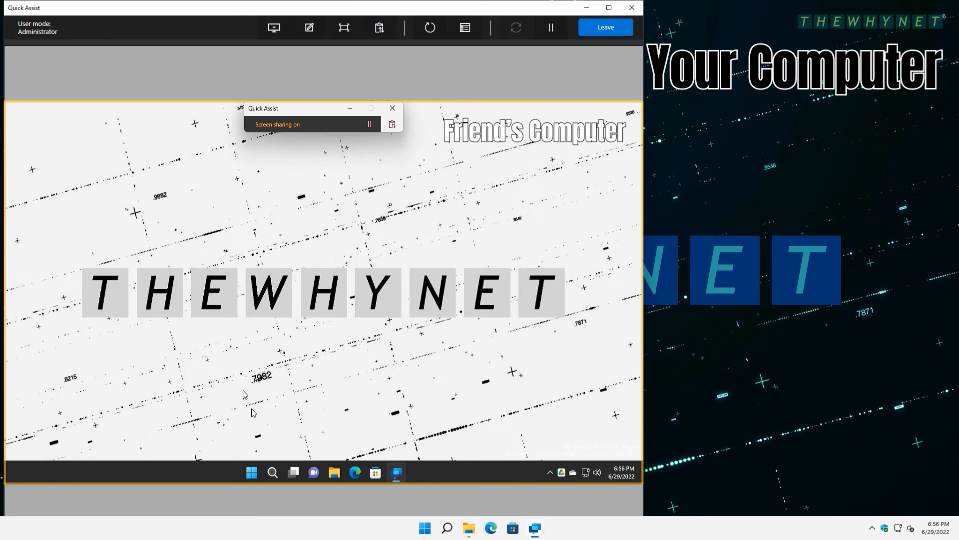
- Launch Calendar from the friend's Start menu, then open and exit monitor selection
left_click(253, 472)
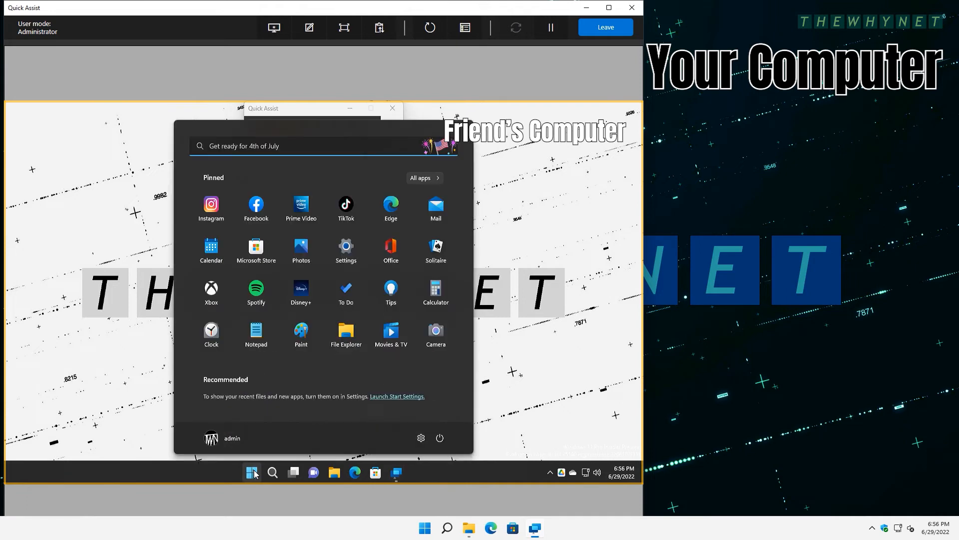
left_click(210, 250)
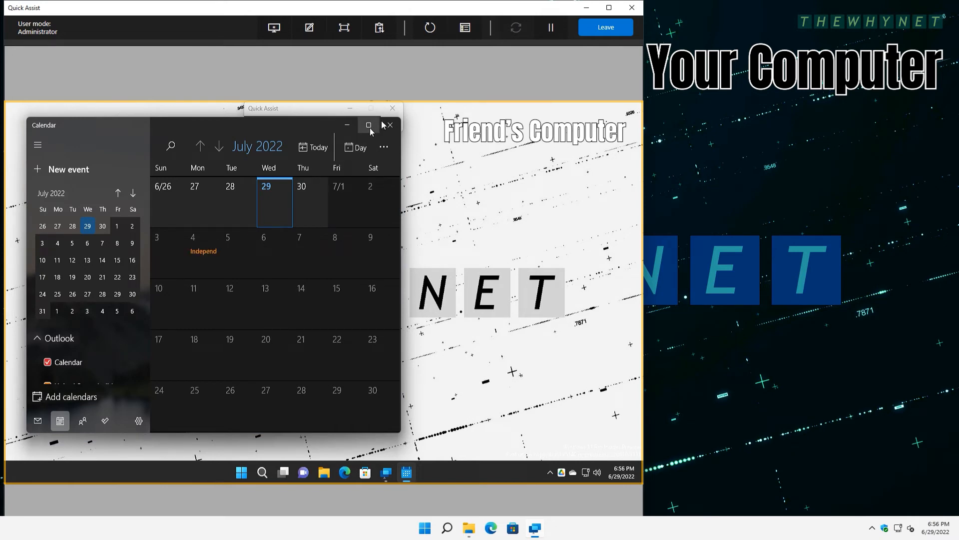
left_click(273, 29)
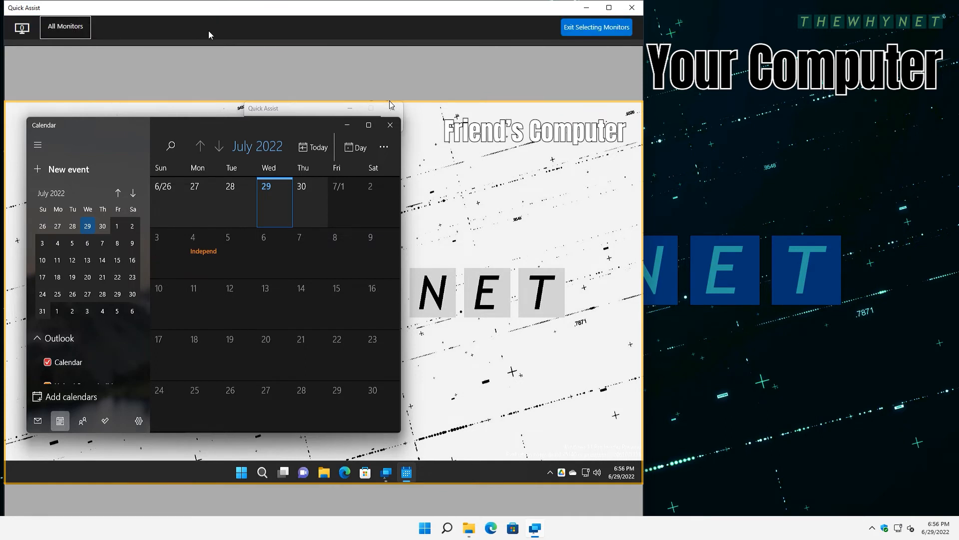
left_click(606, 30)
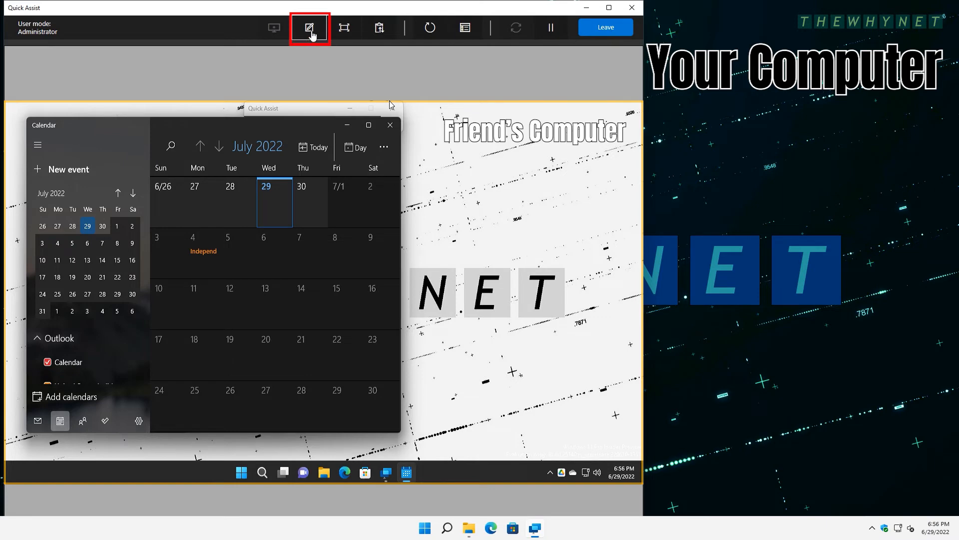
left_click(310, 29)
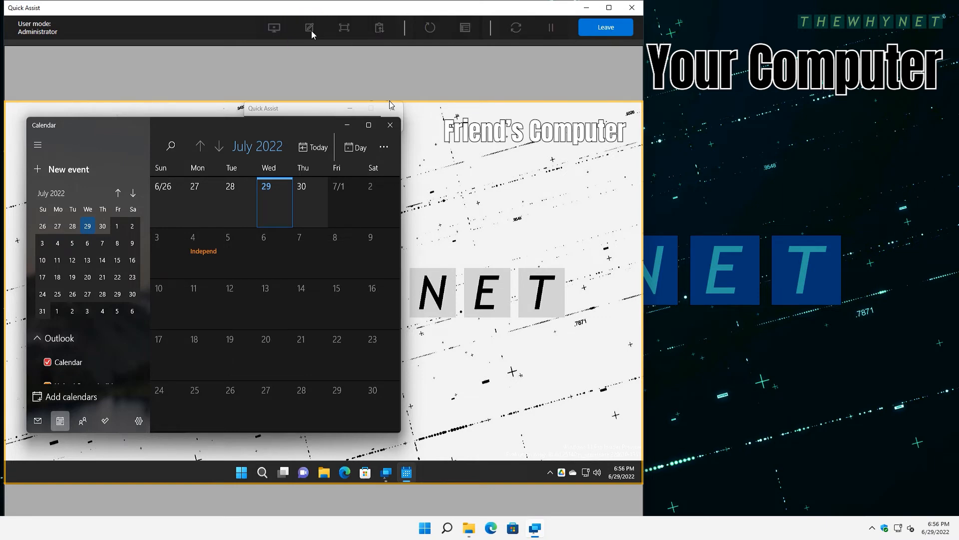
mouse_move(269, 160)
left_mouse_down()
mouse_move(235, 179)
mouse_move(272, 152)
left_mouse_up()
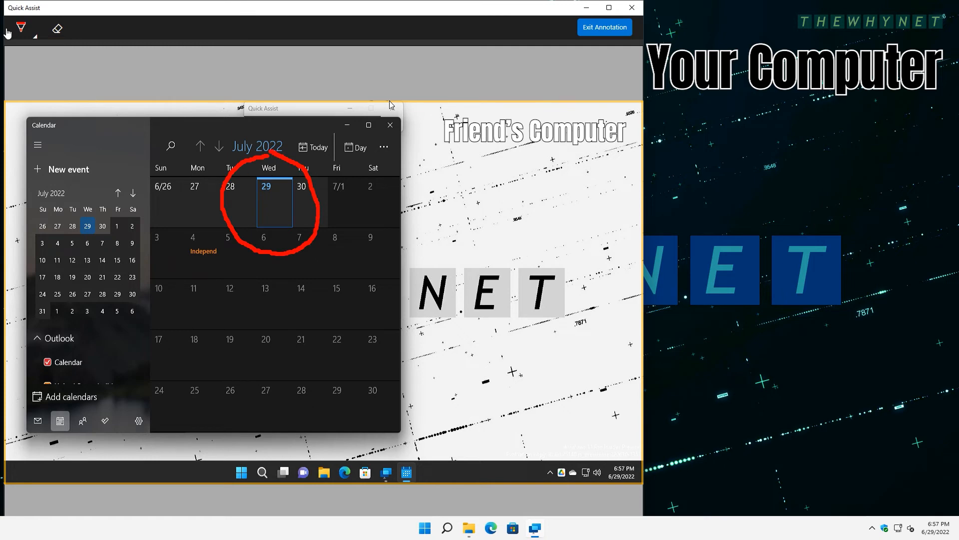
left_click(20, 29)
left_click(172, 29)
mouse_move(220, 205)
left_mouse_down()
mouse_move(186, 330)
mouse_move(205, 367)
left_mouse_up()
left_click_drag(205, 334, 206, 367)
left_click(201, 28)
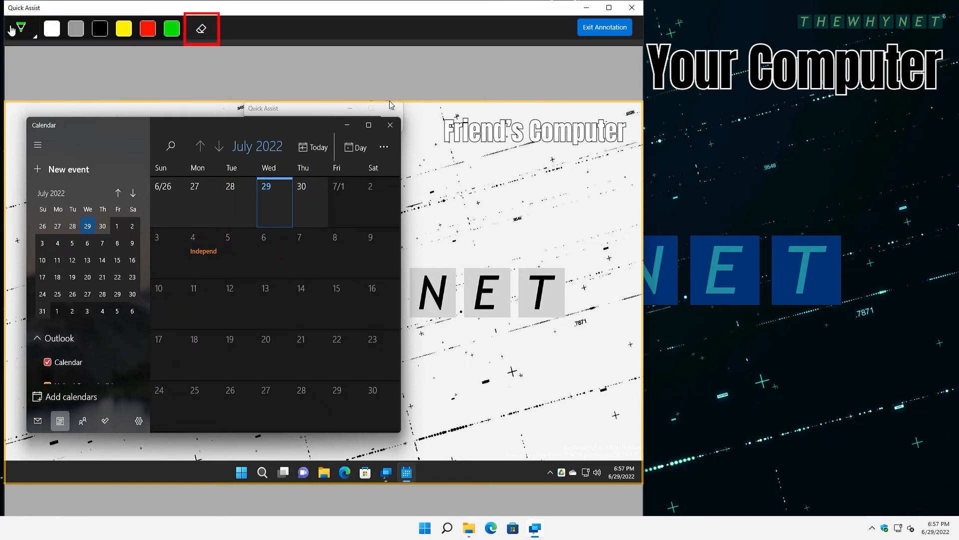
left_click(21, 31)
left_click(612, 33)
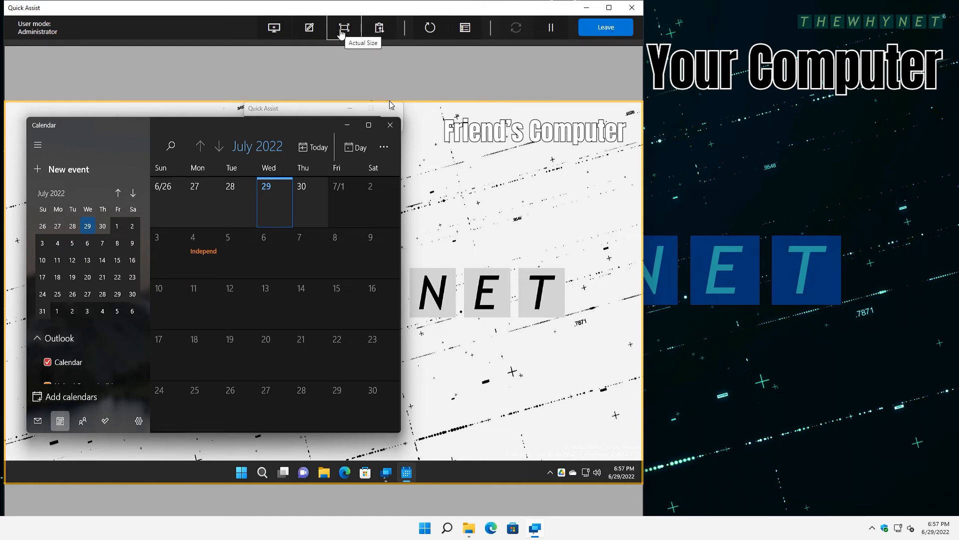
left_click(342, 31)
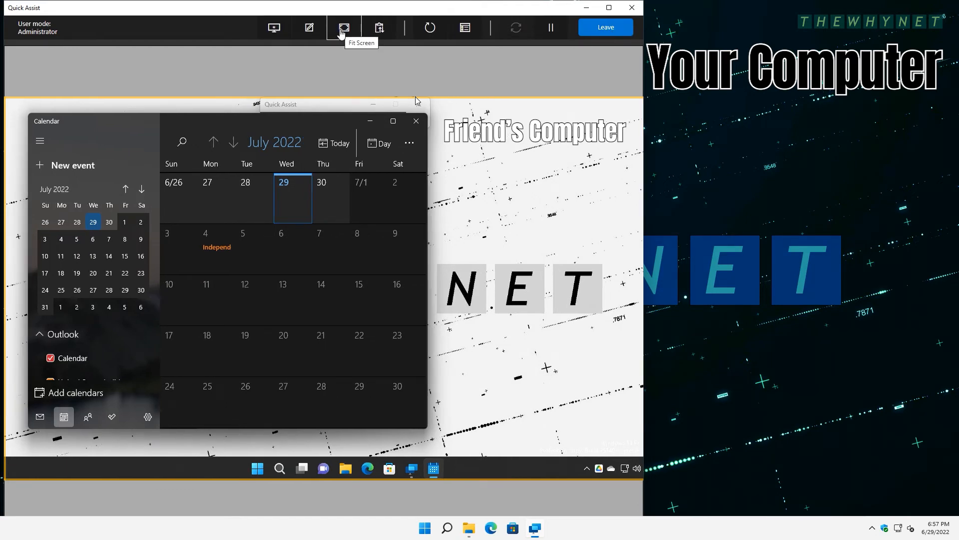
left_click(341, 31)
left_click(382, 33)
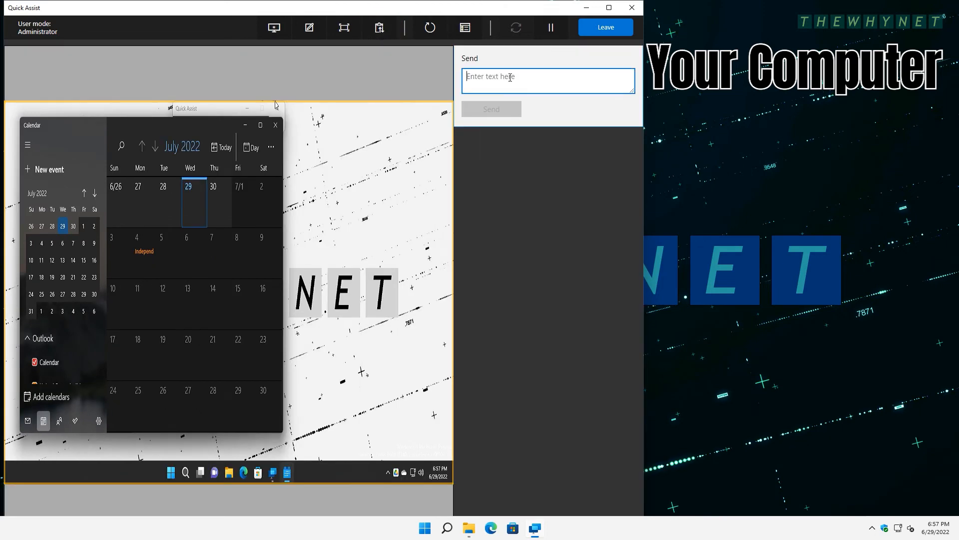
type("use this link: www.google.com")
left_click(494, 109)
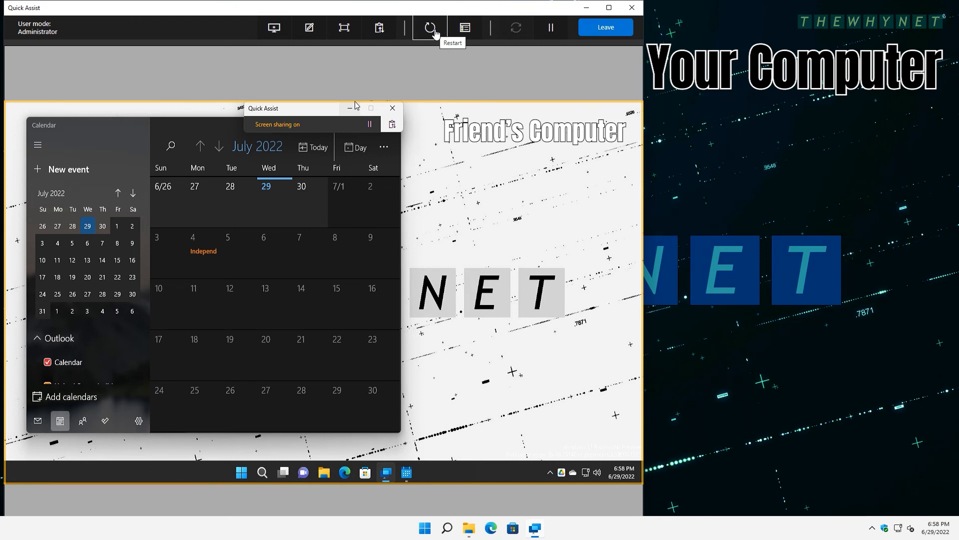
- Open the friend's Task Manager, close Calendar, then move and close Task Manager
left_click(464, 29)
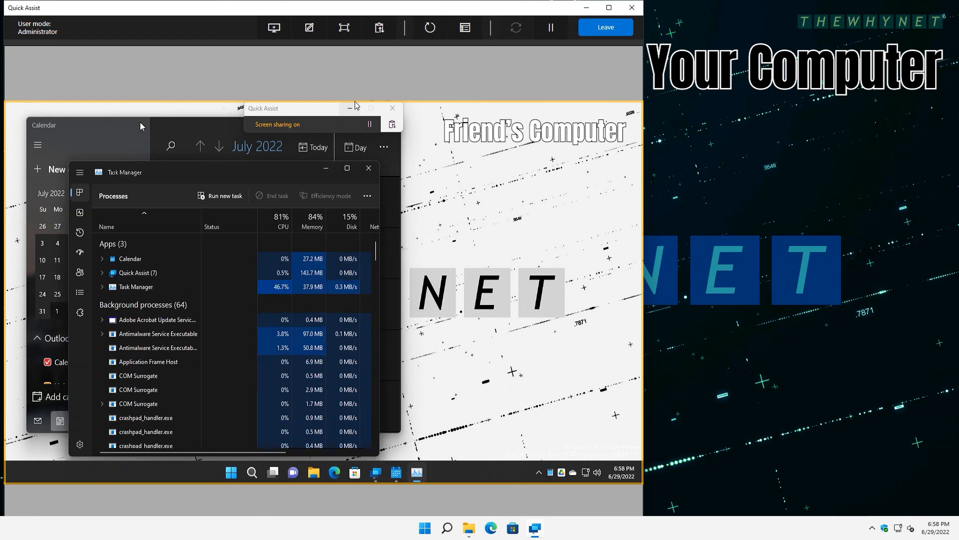
left_click(140, 121)
left_click(392, 129)
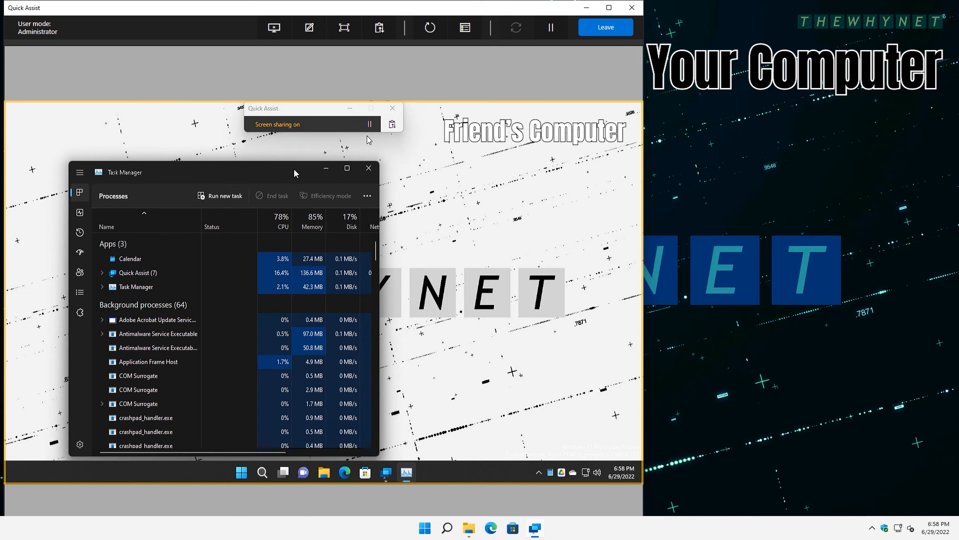
left_click_drag(294, 170, 356, 152)
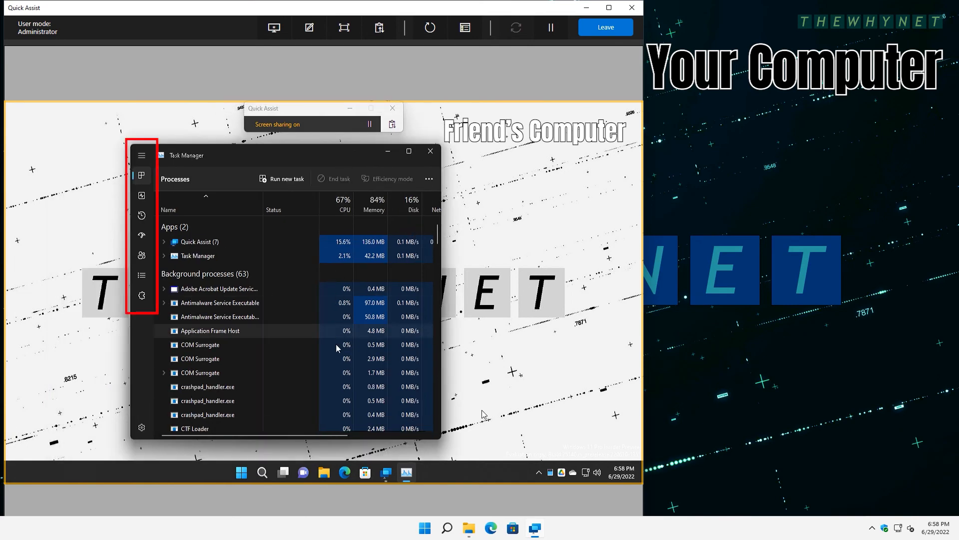
left_click(428, 153)
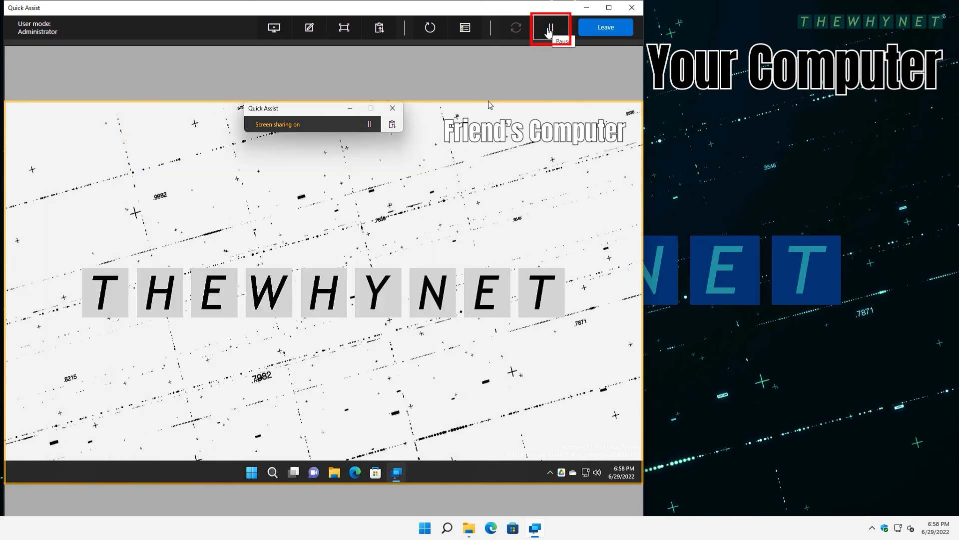
- Pause and resume screen sharing, then close the Quick Assist window
left_click(550, 27)
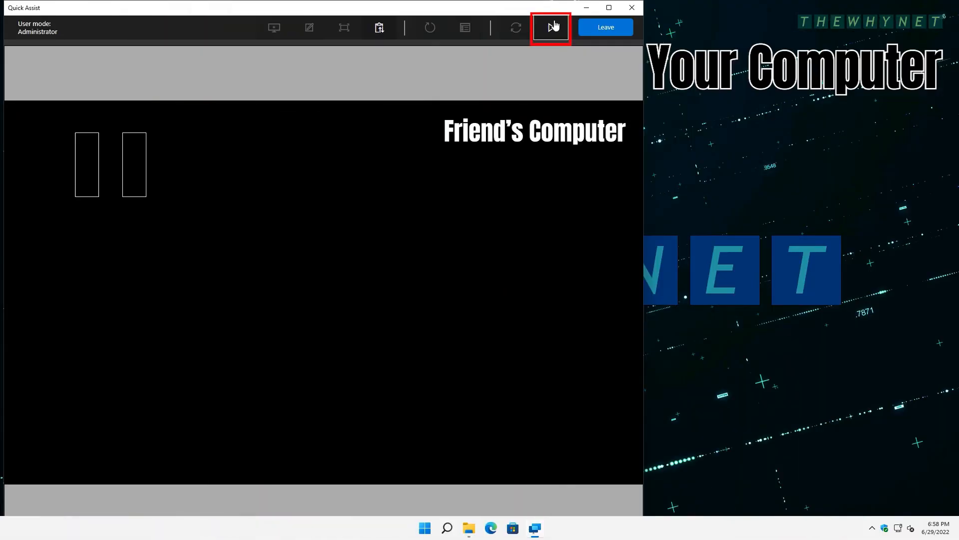
left_click(553, 26)
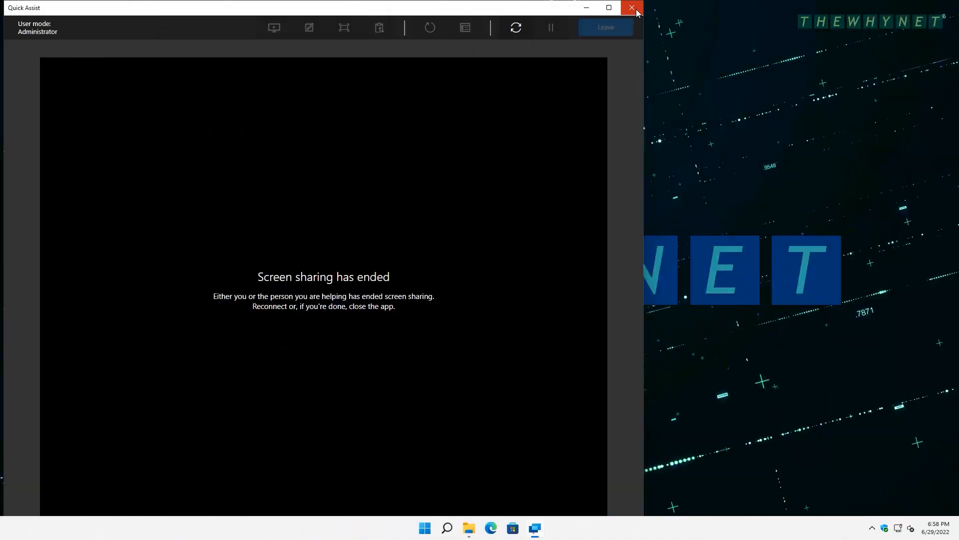
left_click(636, 7)
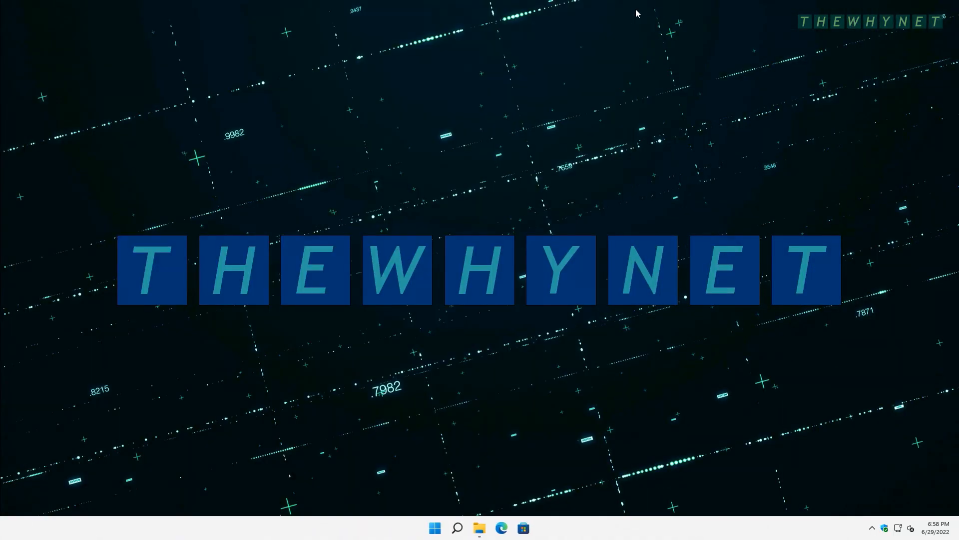